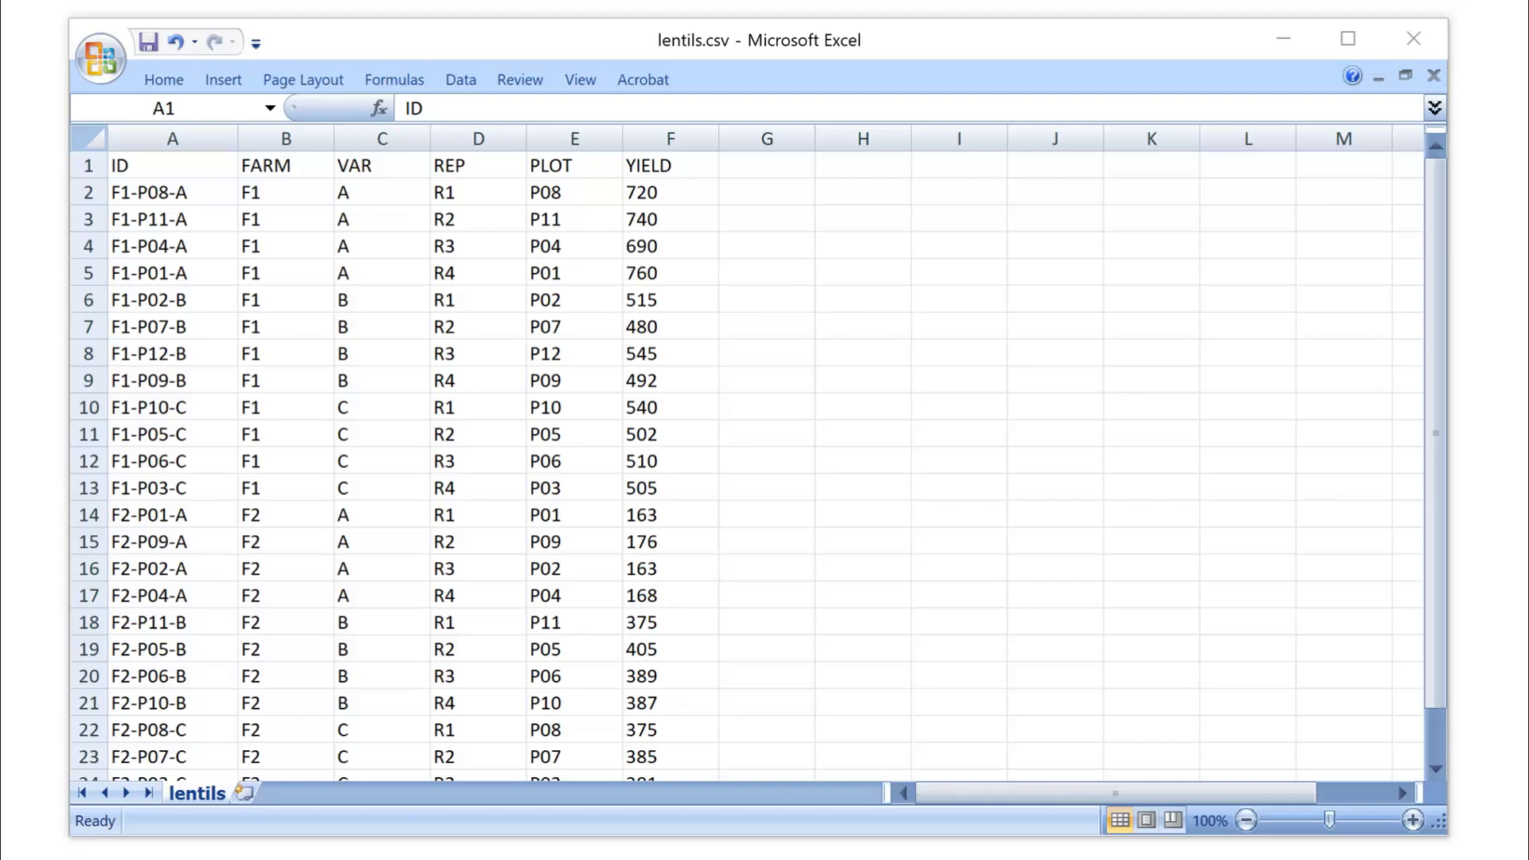
# - Review the ID, FARM, VAR and YIELD column headers of the lentils table
pyautogui.click(174, 163)
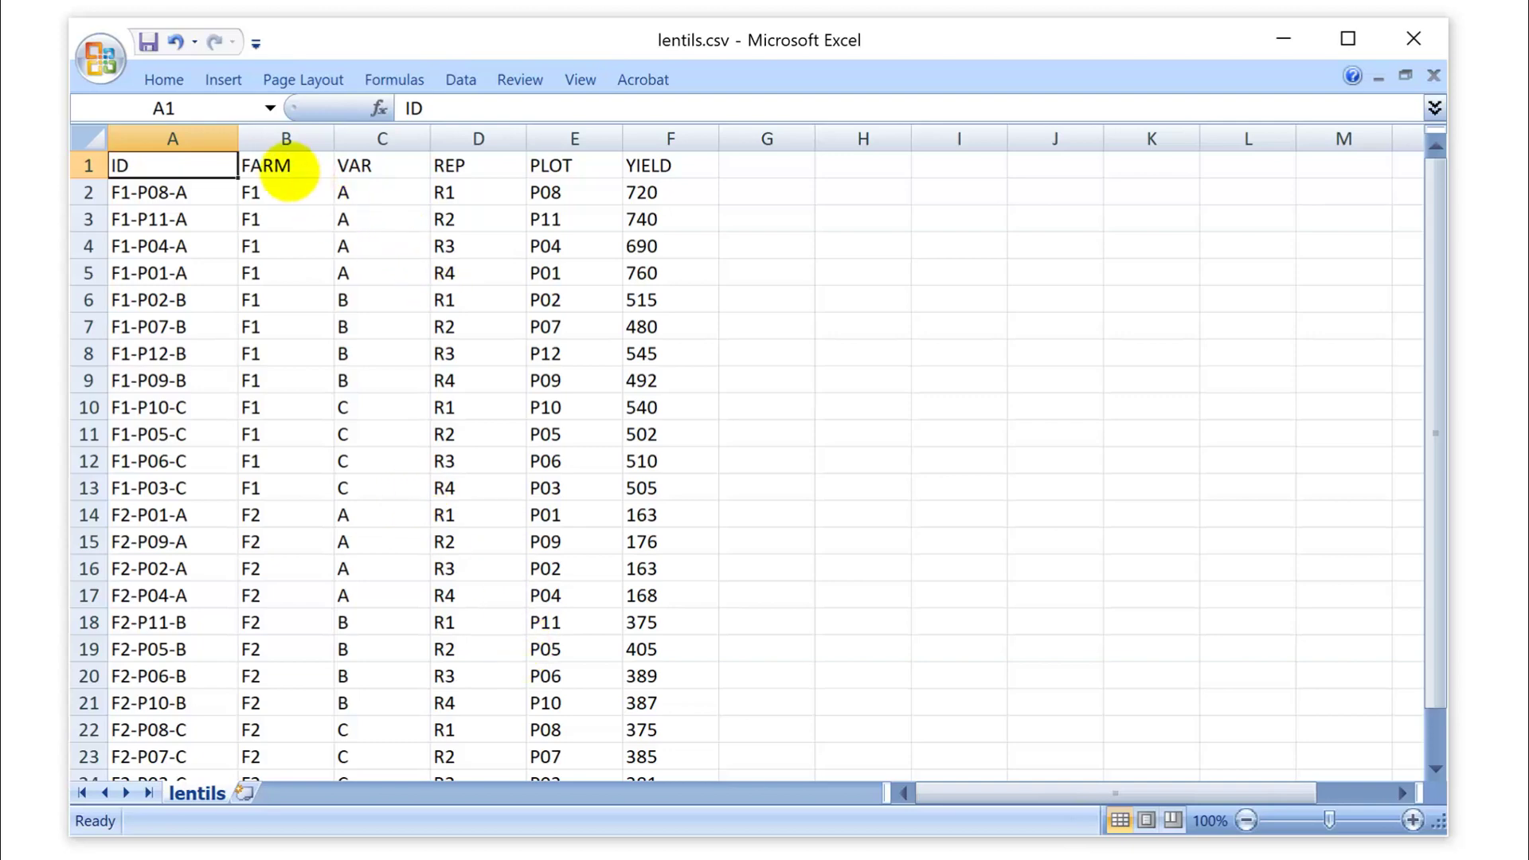
pyautogui.click(291, 167)
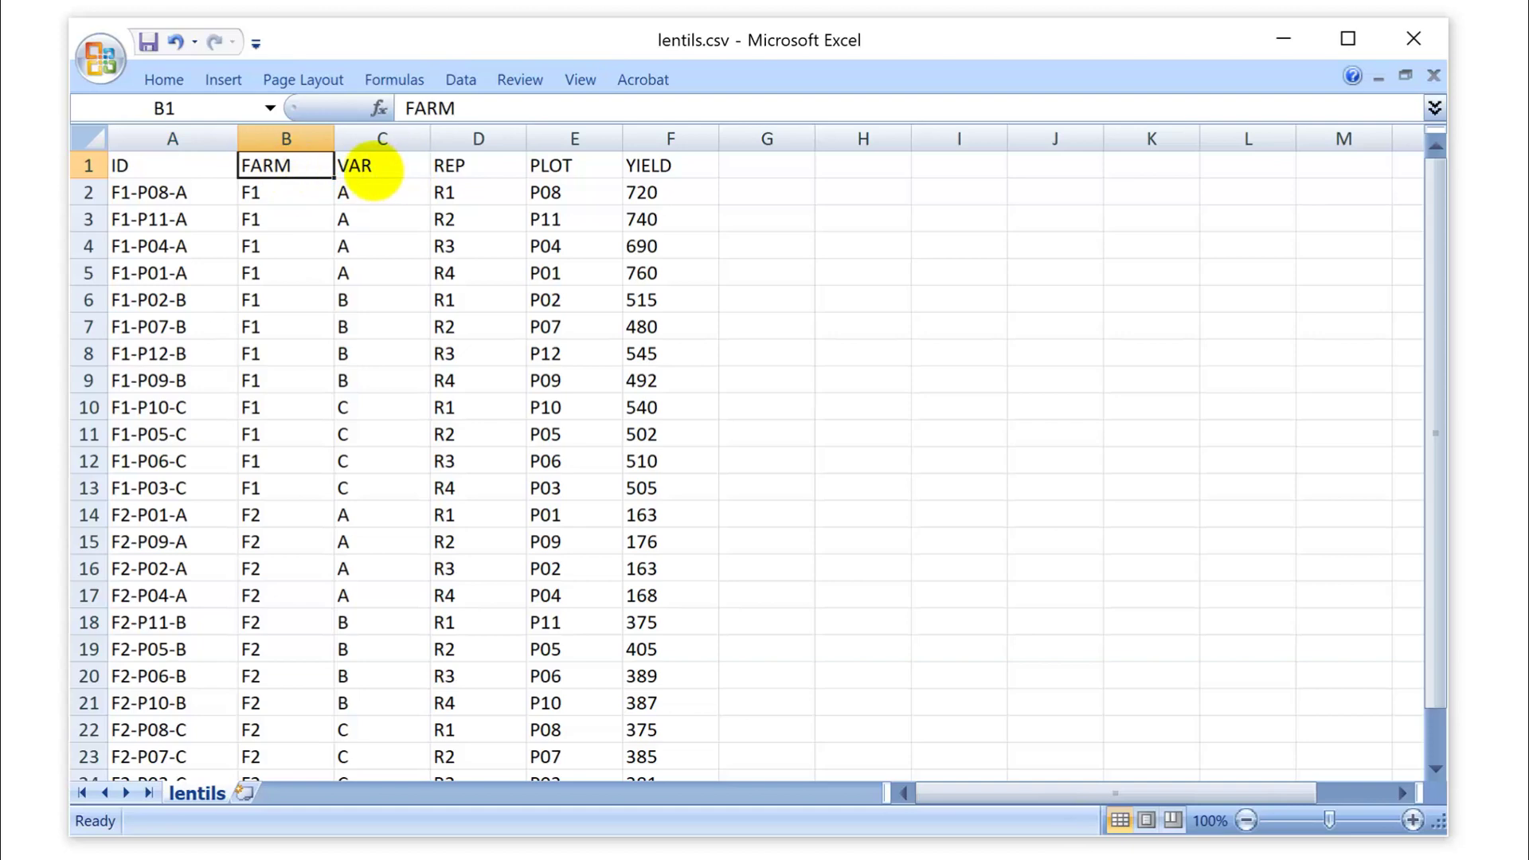
pyautogui.click(384, 168)
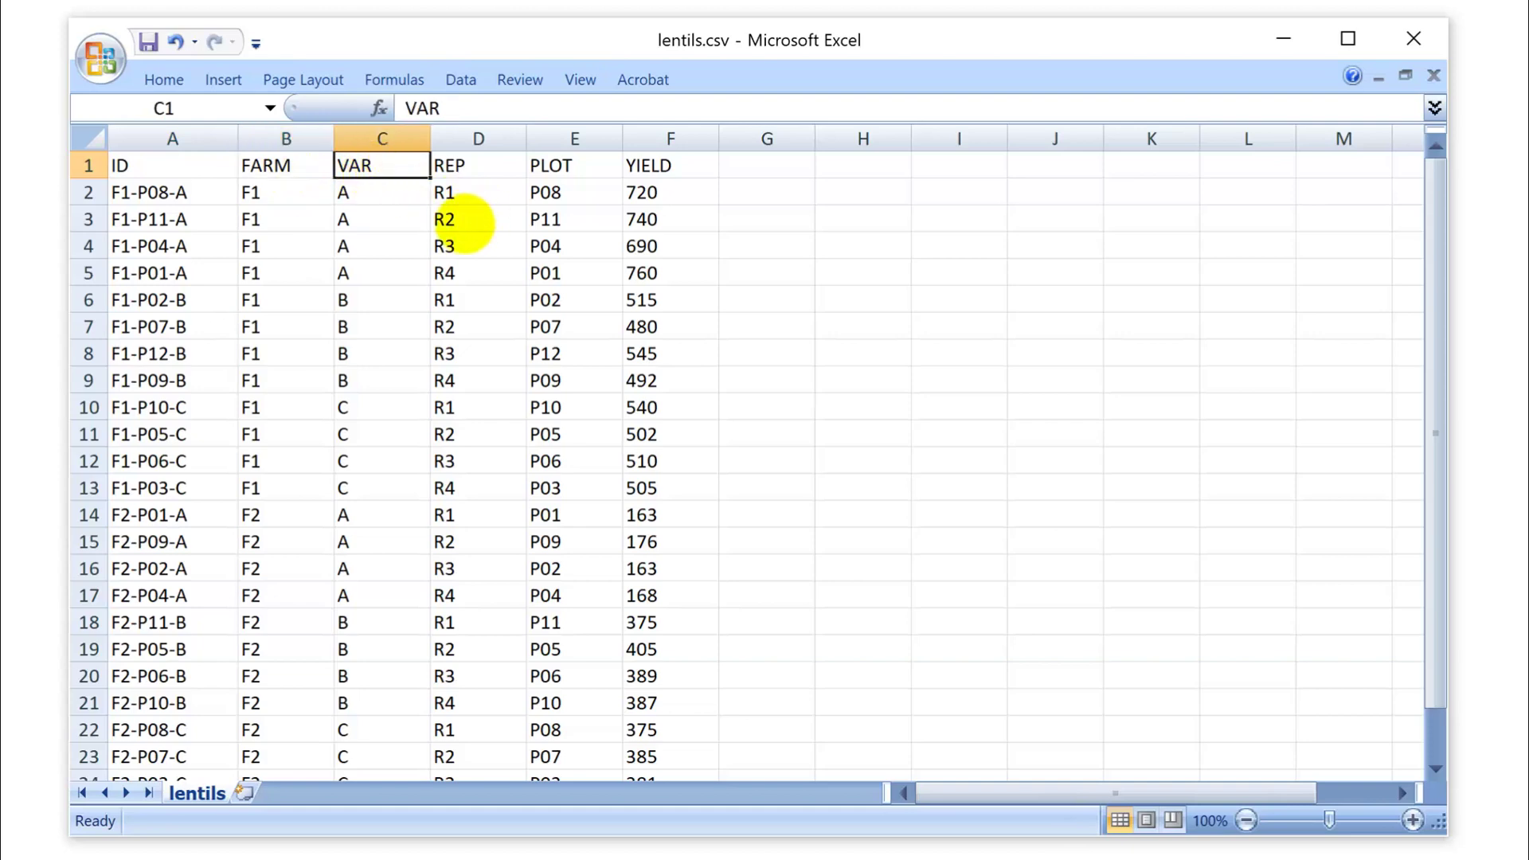
pyautogui.click(658, 168)
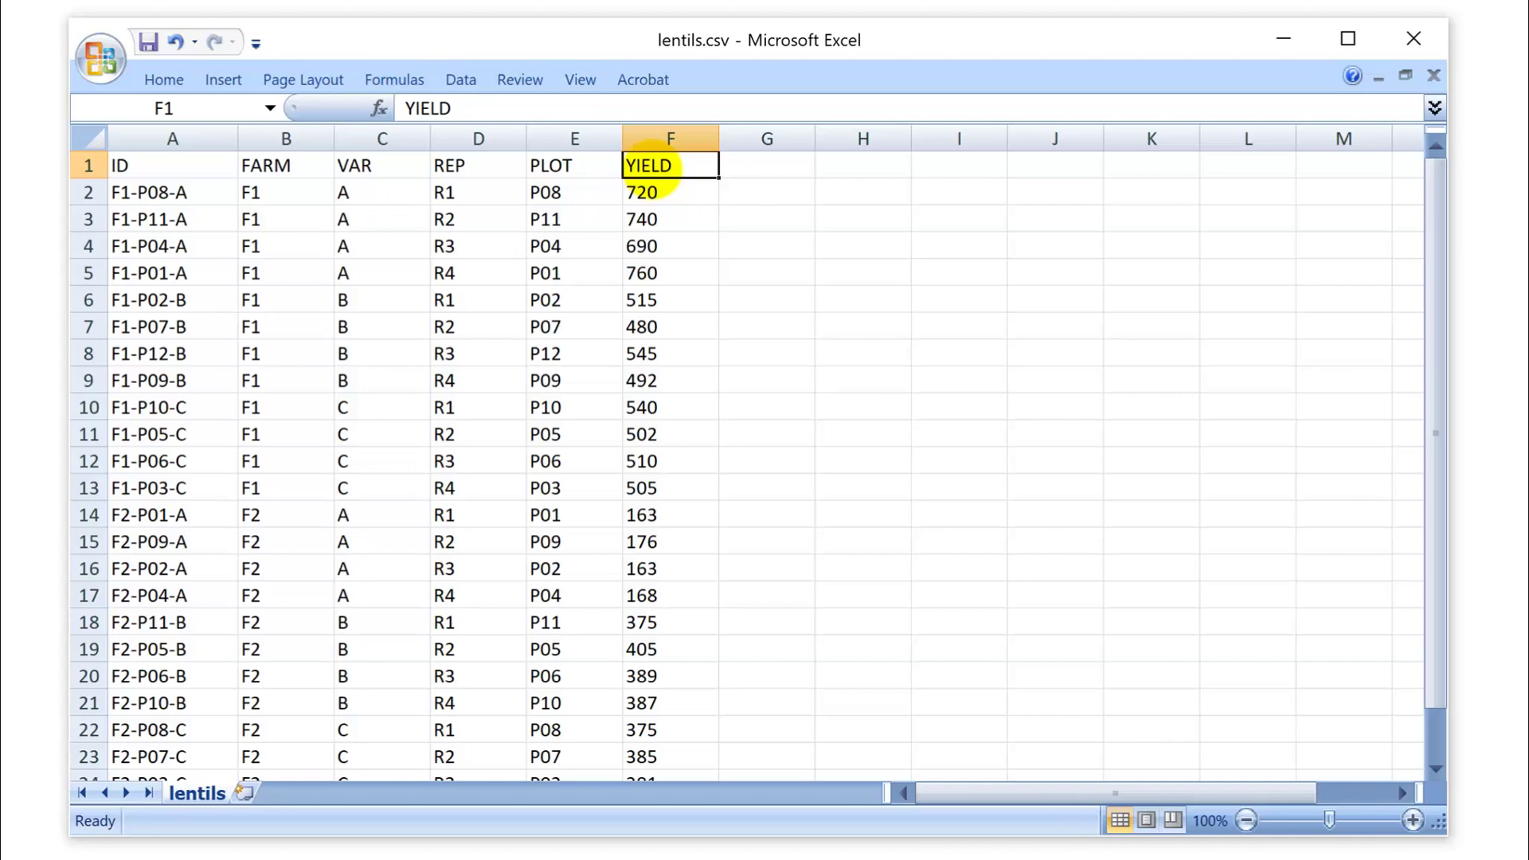
pyautogui.hotkey('ctrl', 'Home')
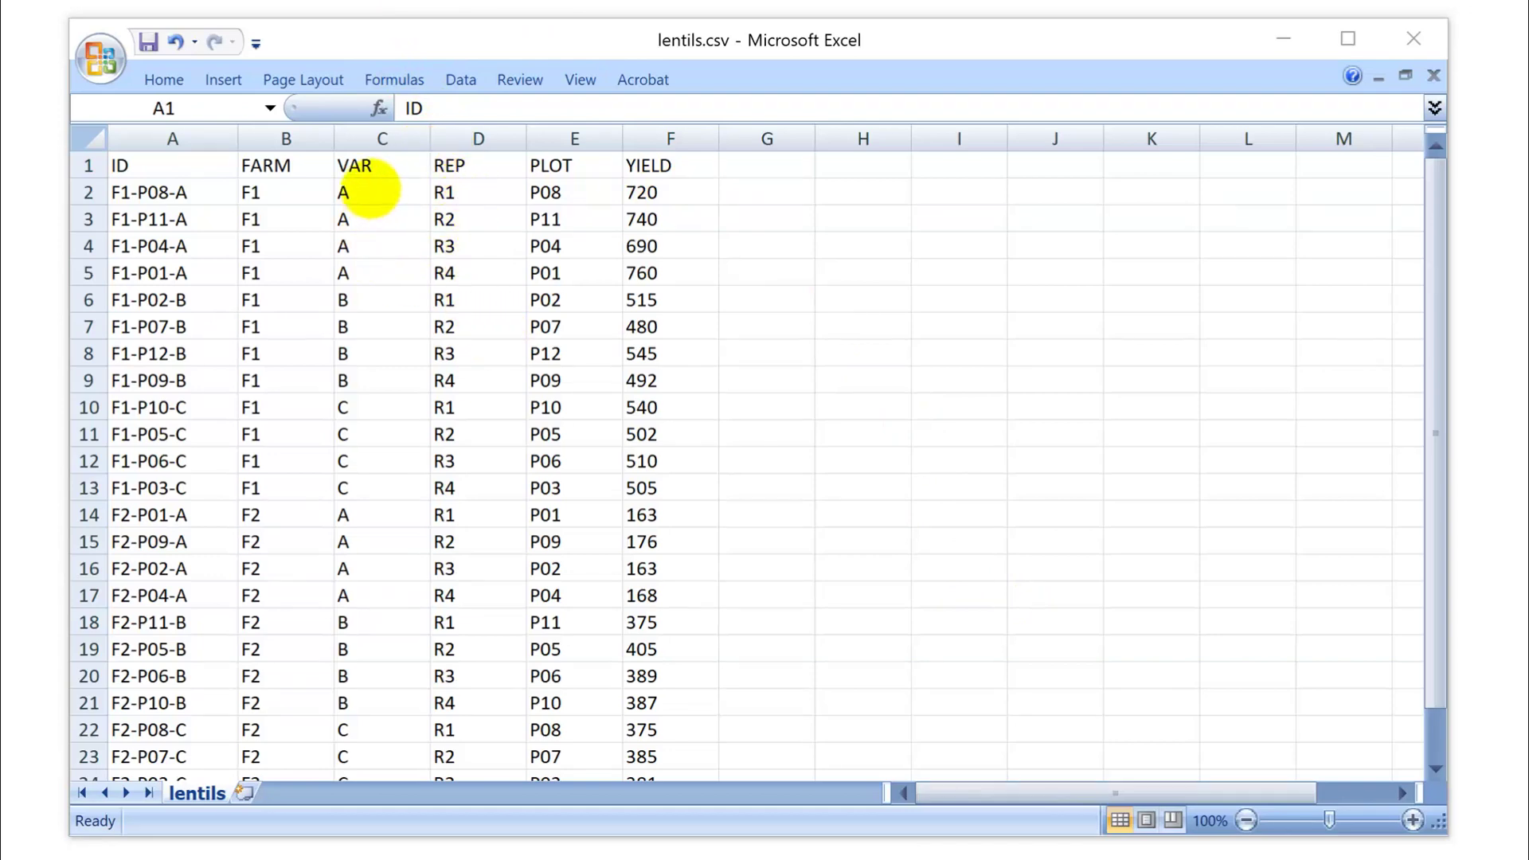
# - Examine the REP and PLOT columns for the first farm's rows, ending at the first record's ID
pyautogui.click(452, 165)
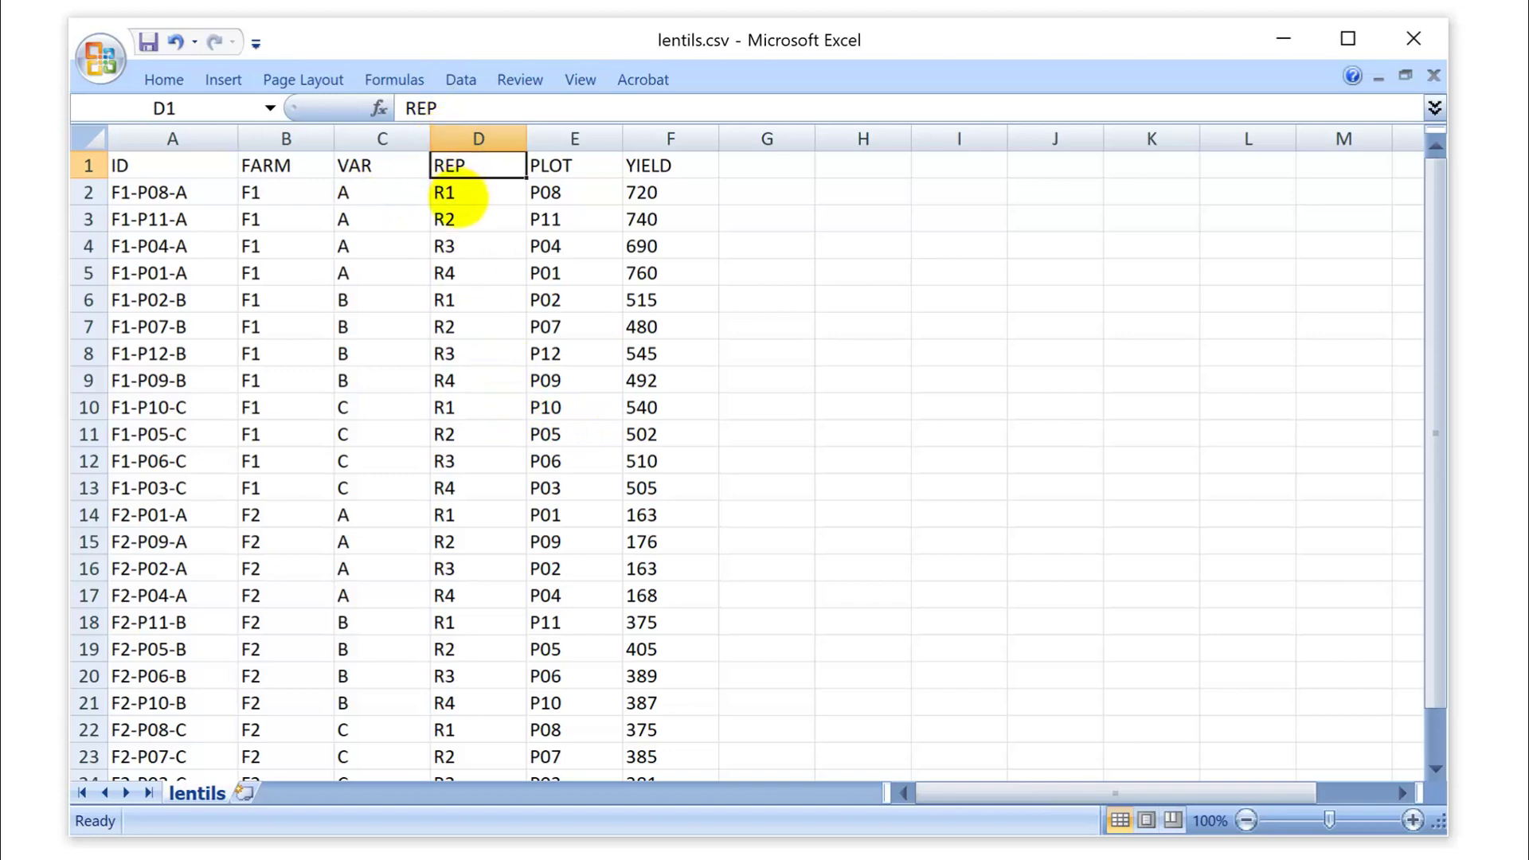
pyautogui.moveTo(461, 195); pyautogui.dragTo(478, 269)
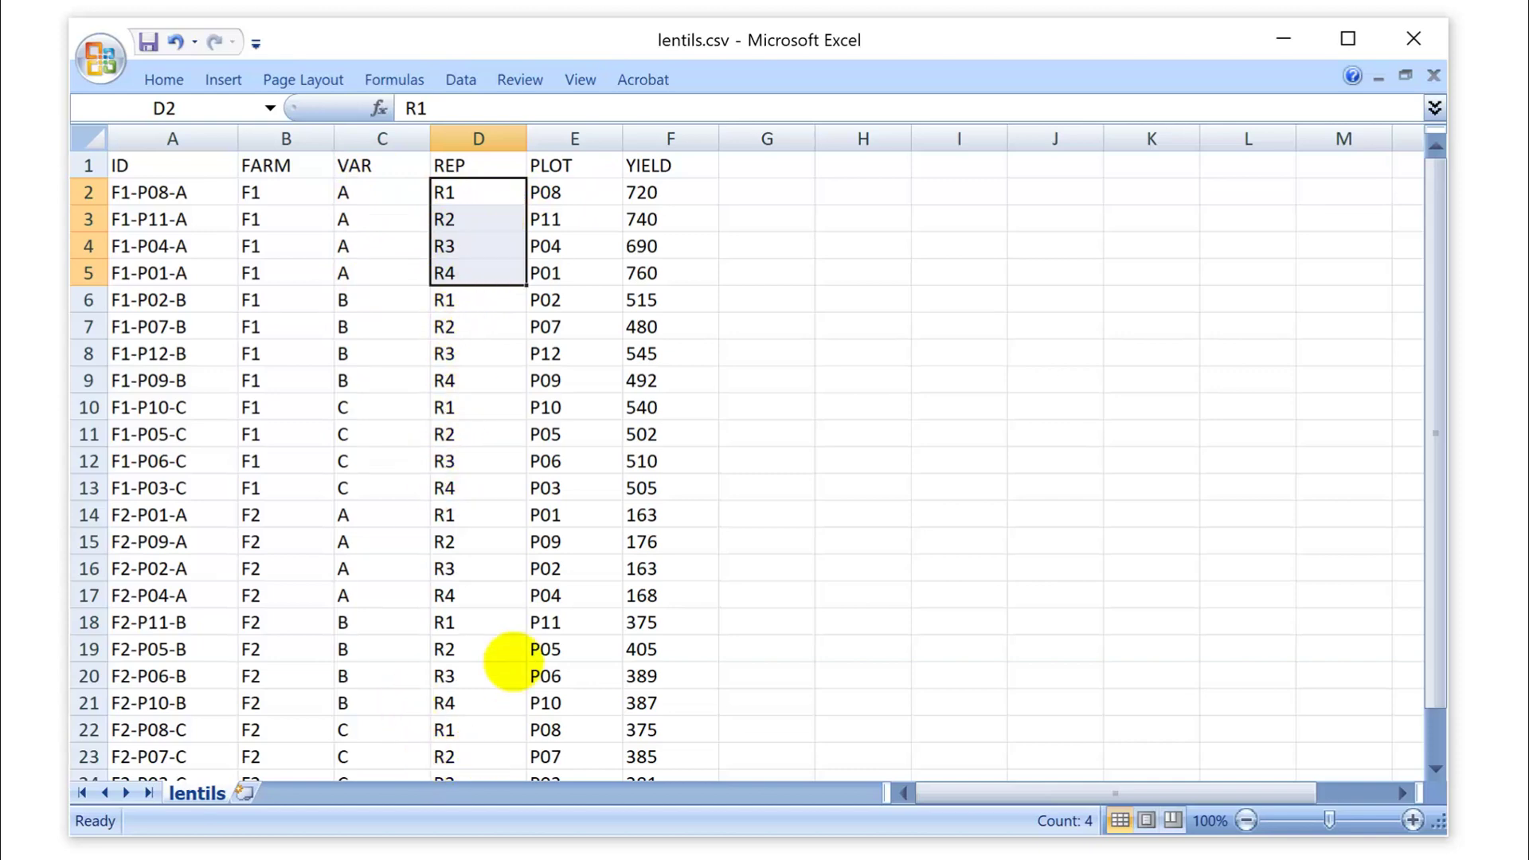
pyautogui.moveTo(550, 193); pyautogui.dragTo(552, 284)
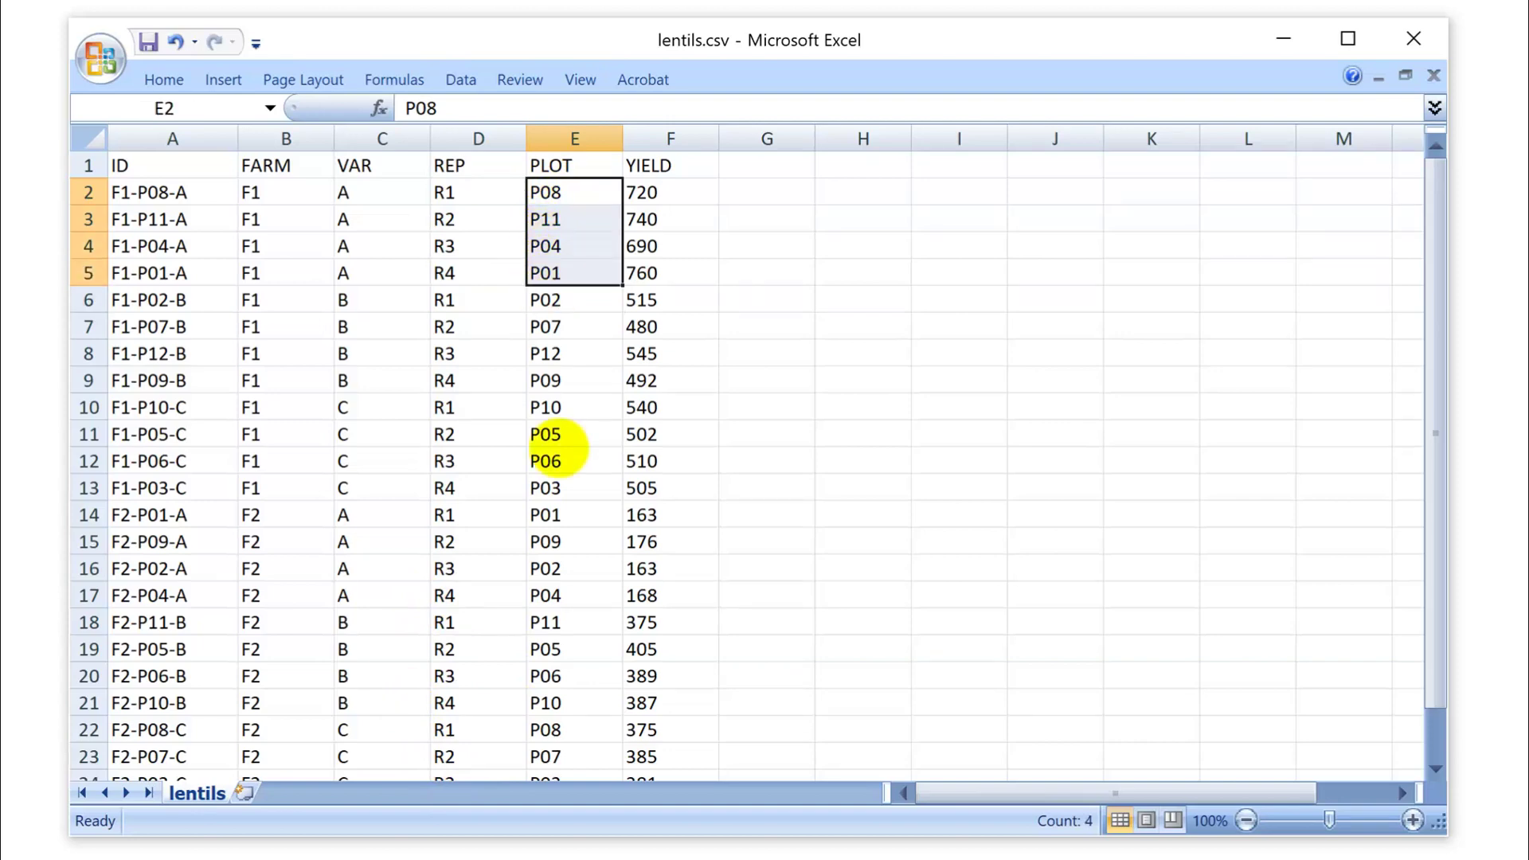
pyautogui.press('Up')
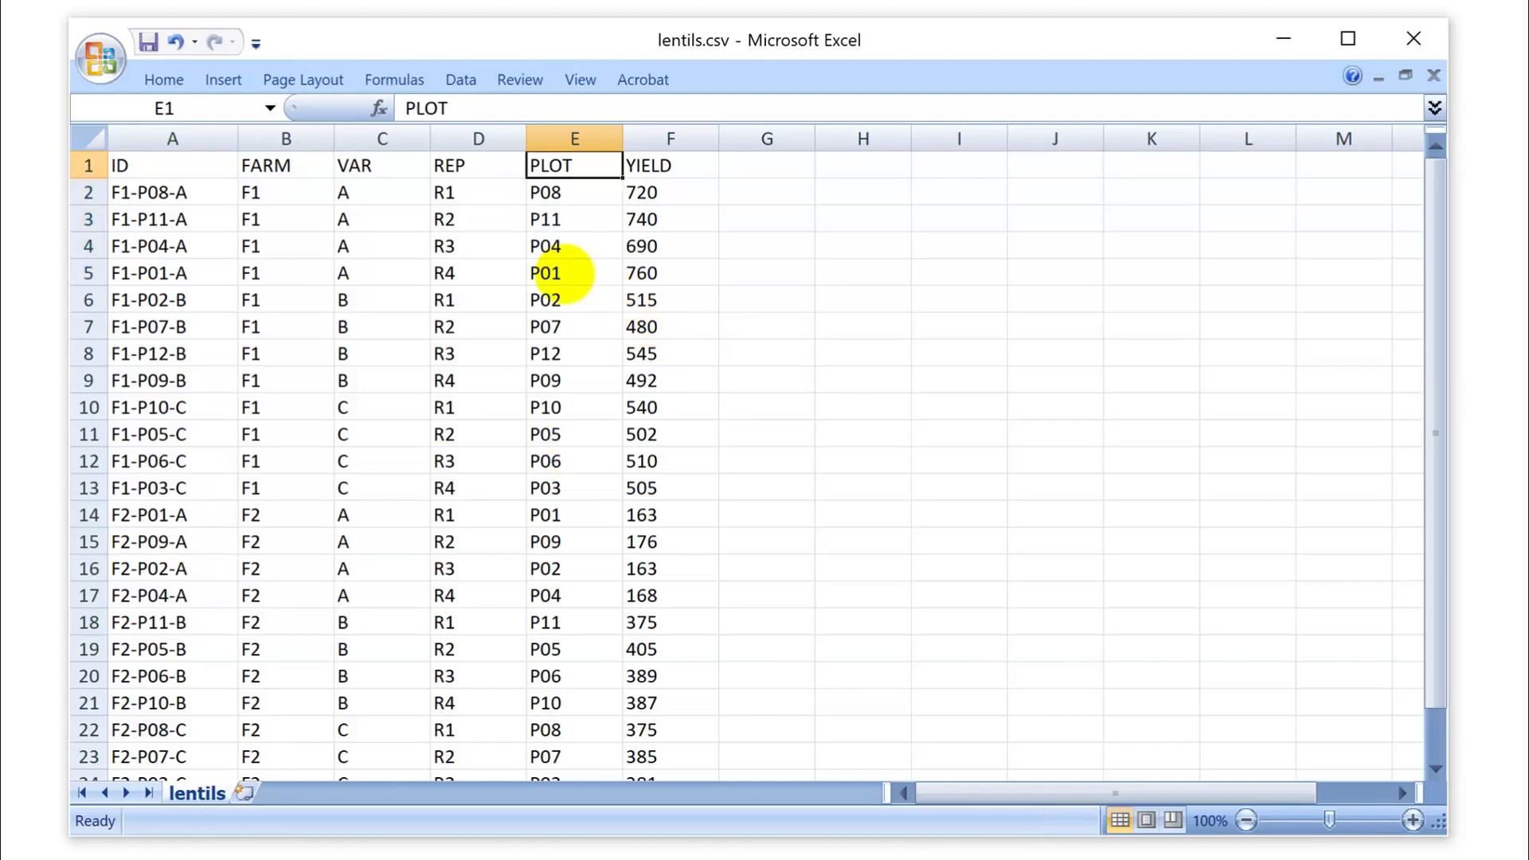
pyautogui.click(588, 273)
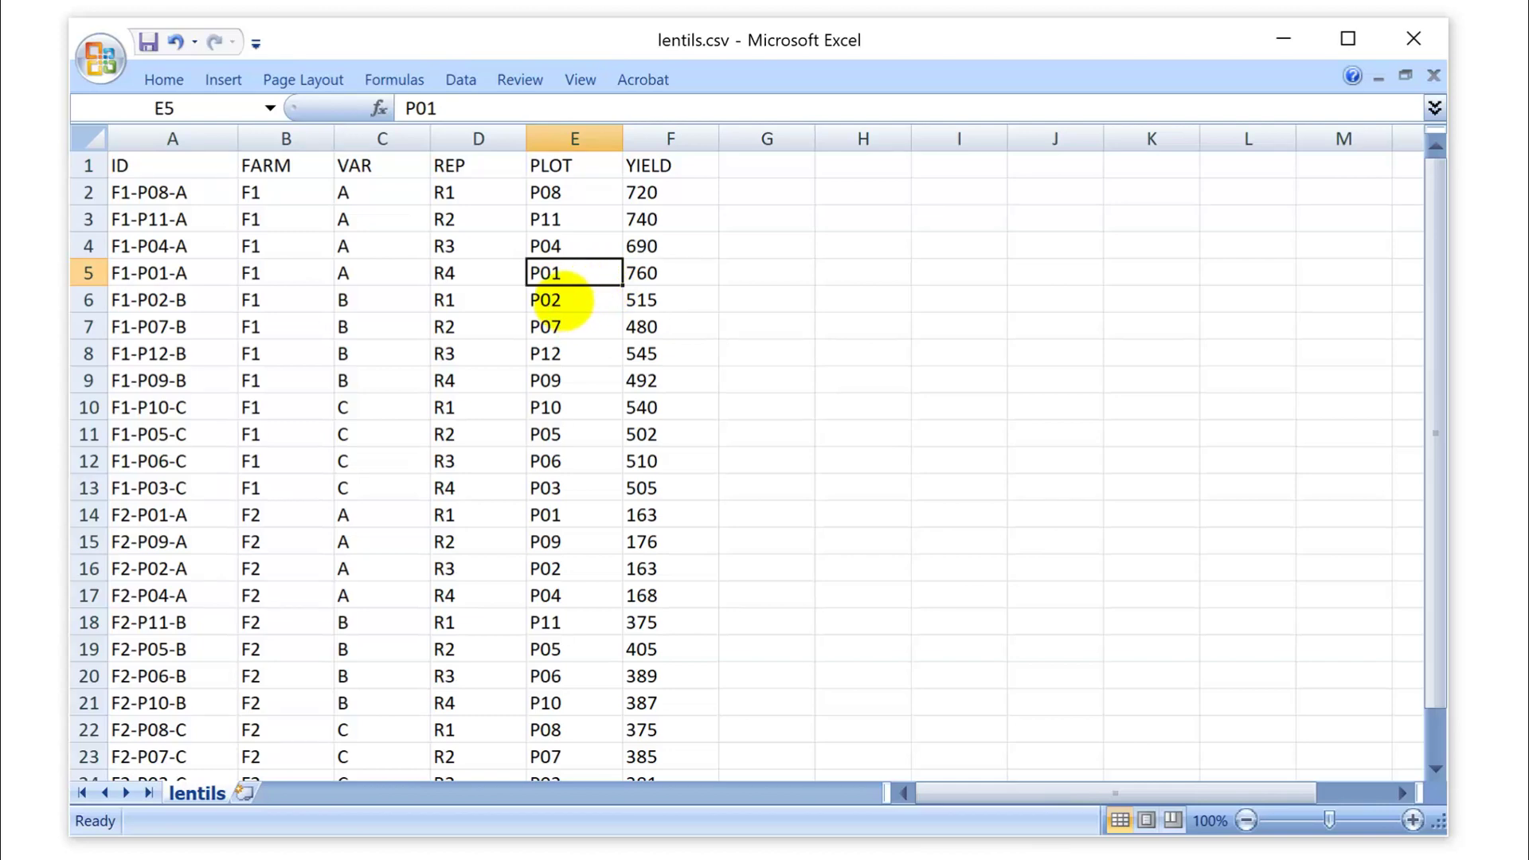
pyautogui.click(567, 301)
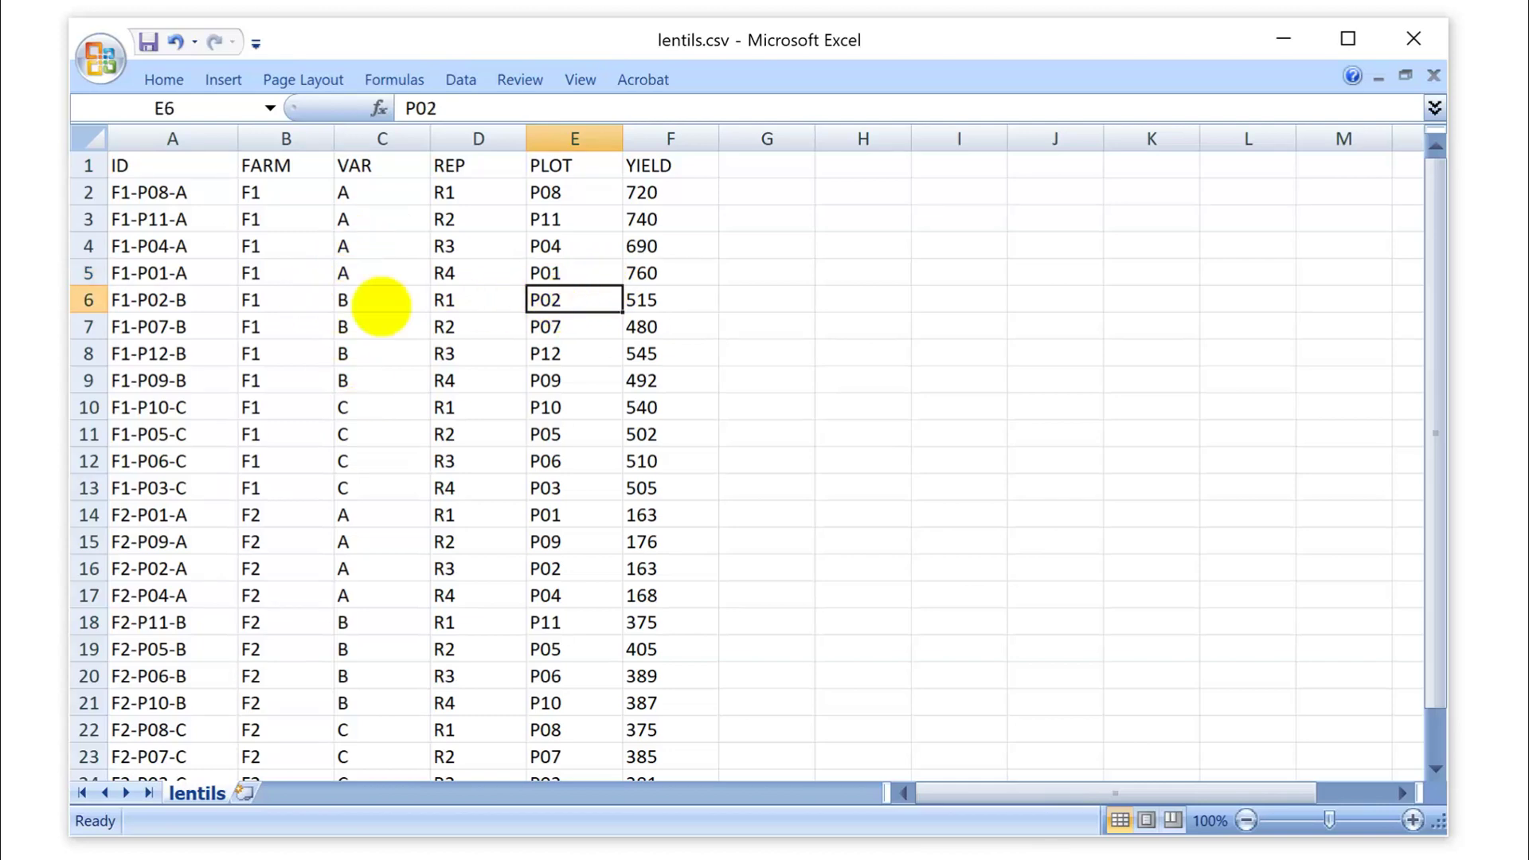
pyautogui.hotkey('ctrl', 'Up')
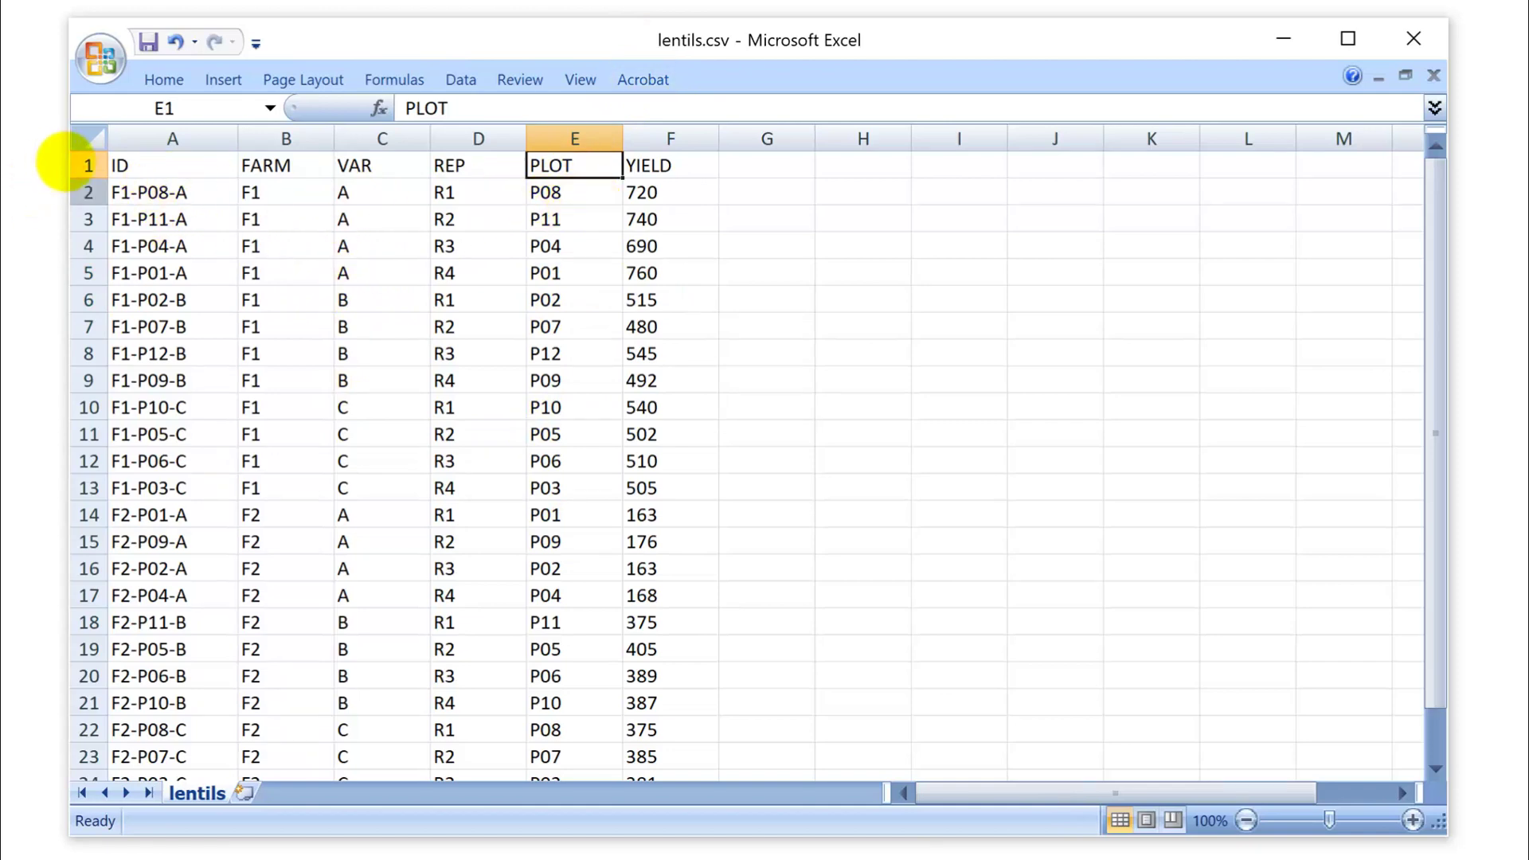
pyautogui.click(155, 195)
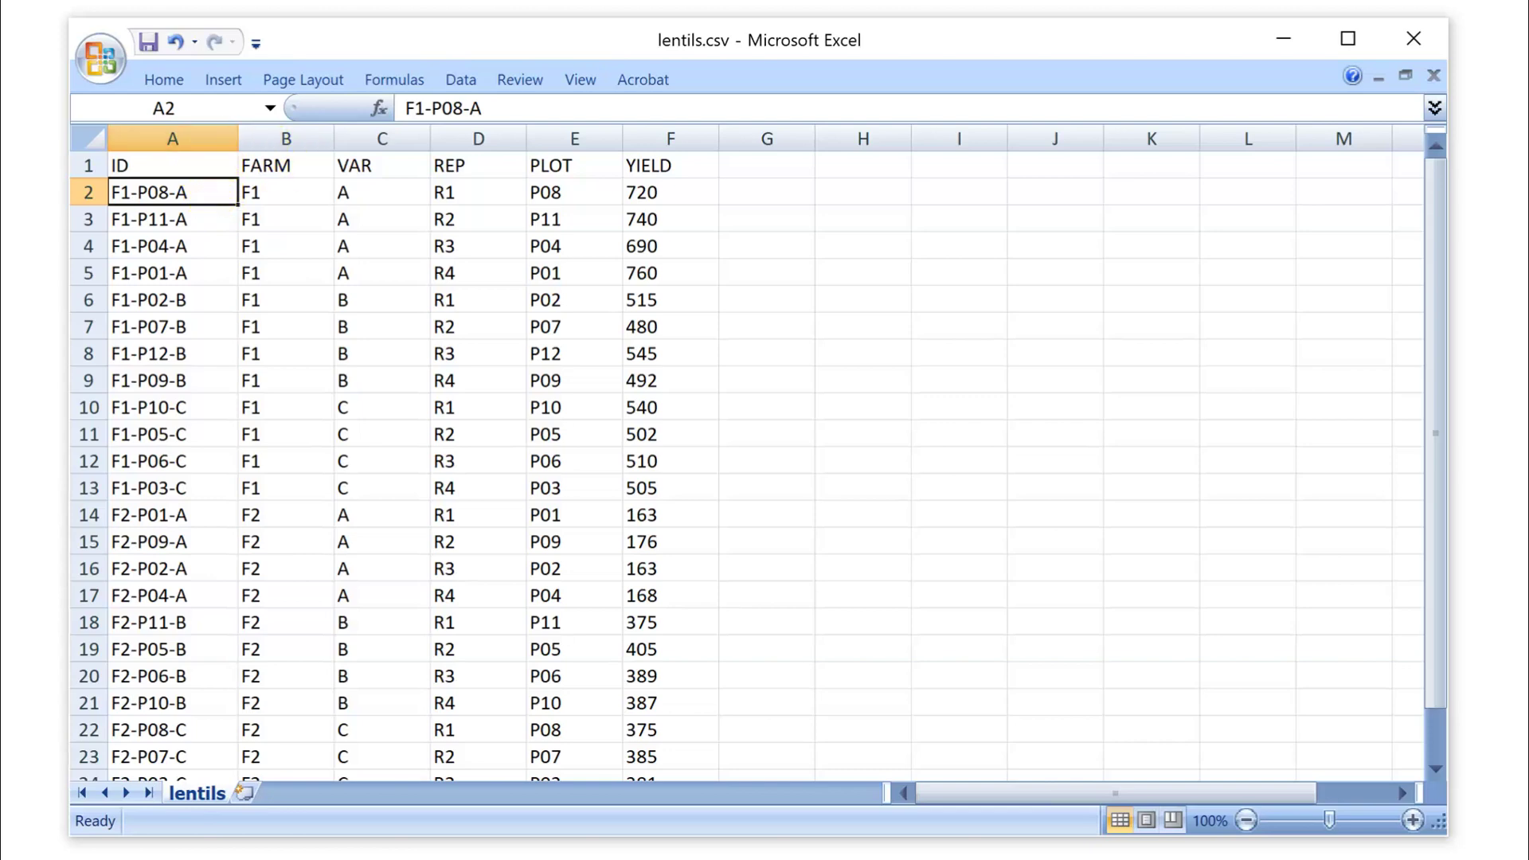
# - Sort the whole lentils table by the ID column's values from A to Z, treating the first row as headers
pyautogui.click(89, 139)
pyautogui.click(460, 80)
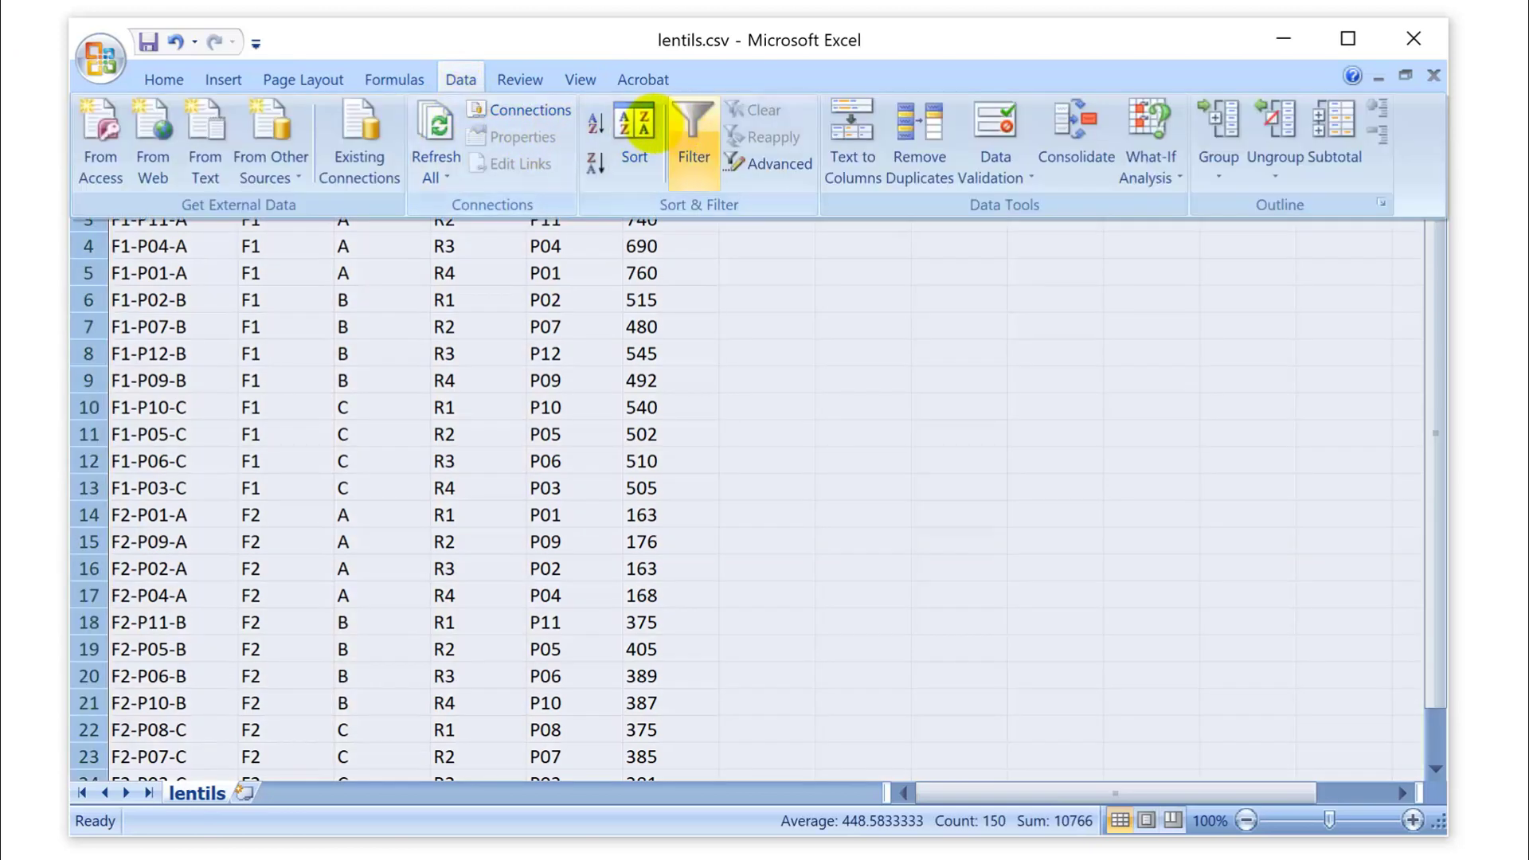
pyautogui.click(635, 132)
pyautogui.click(677, 440)
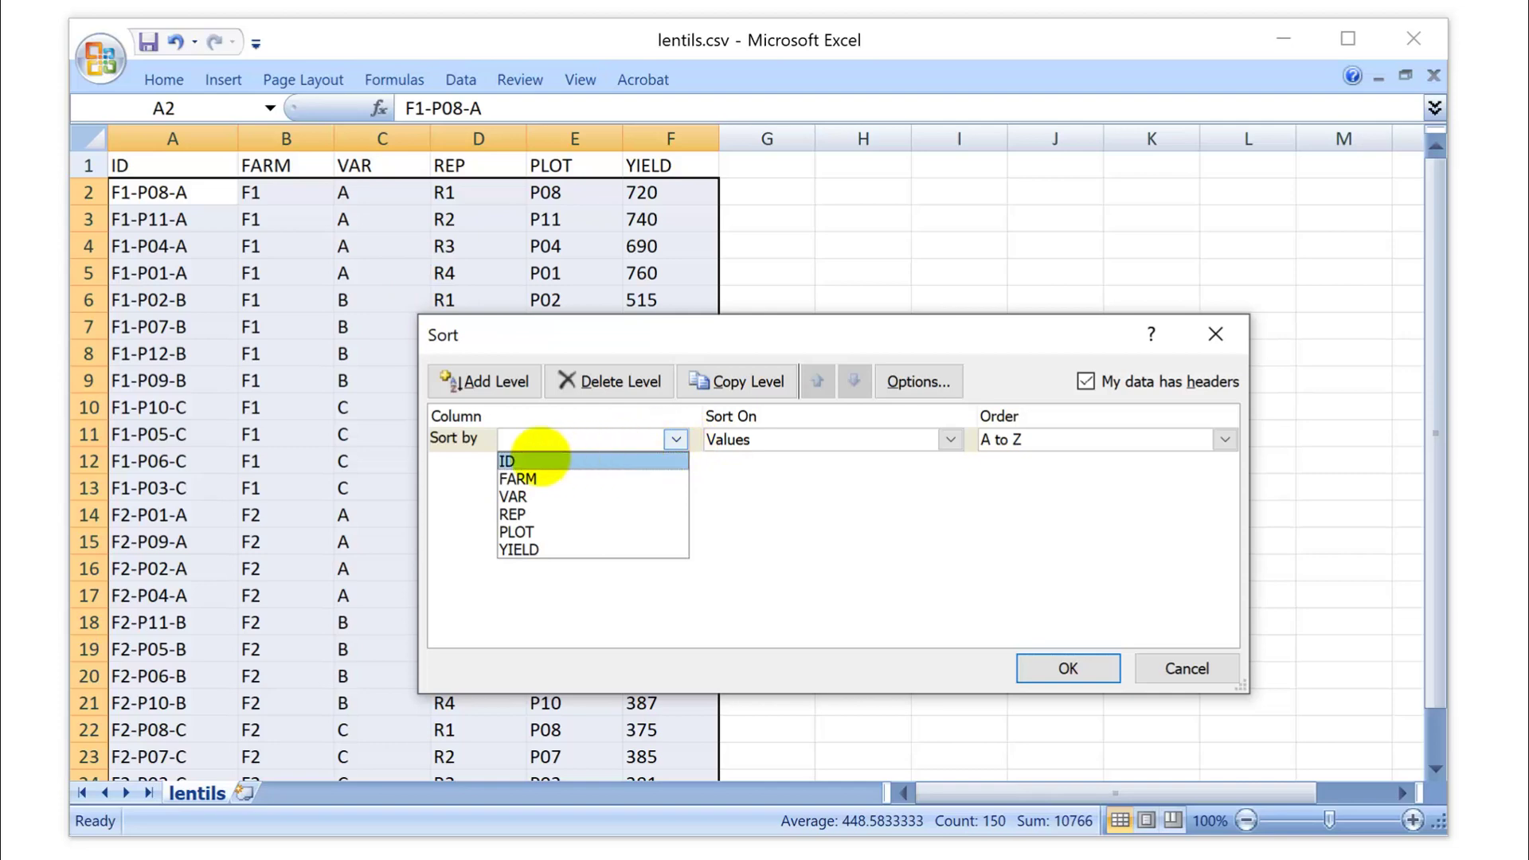
pyautogui.click(540, 460)
pyautogui.click(1071, 669)
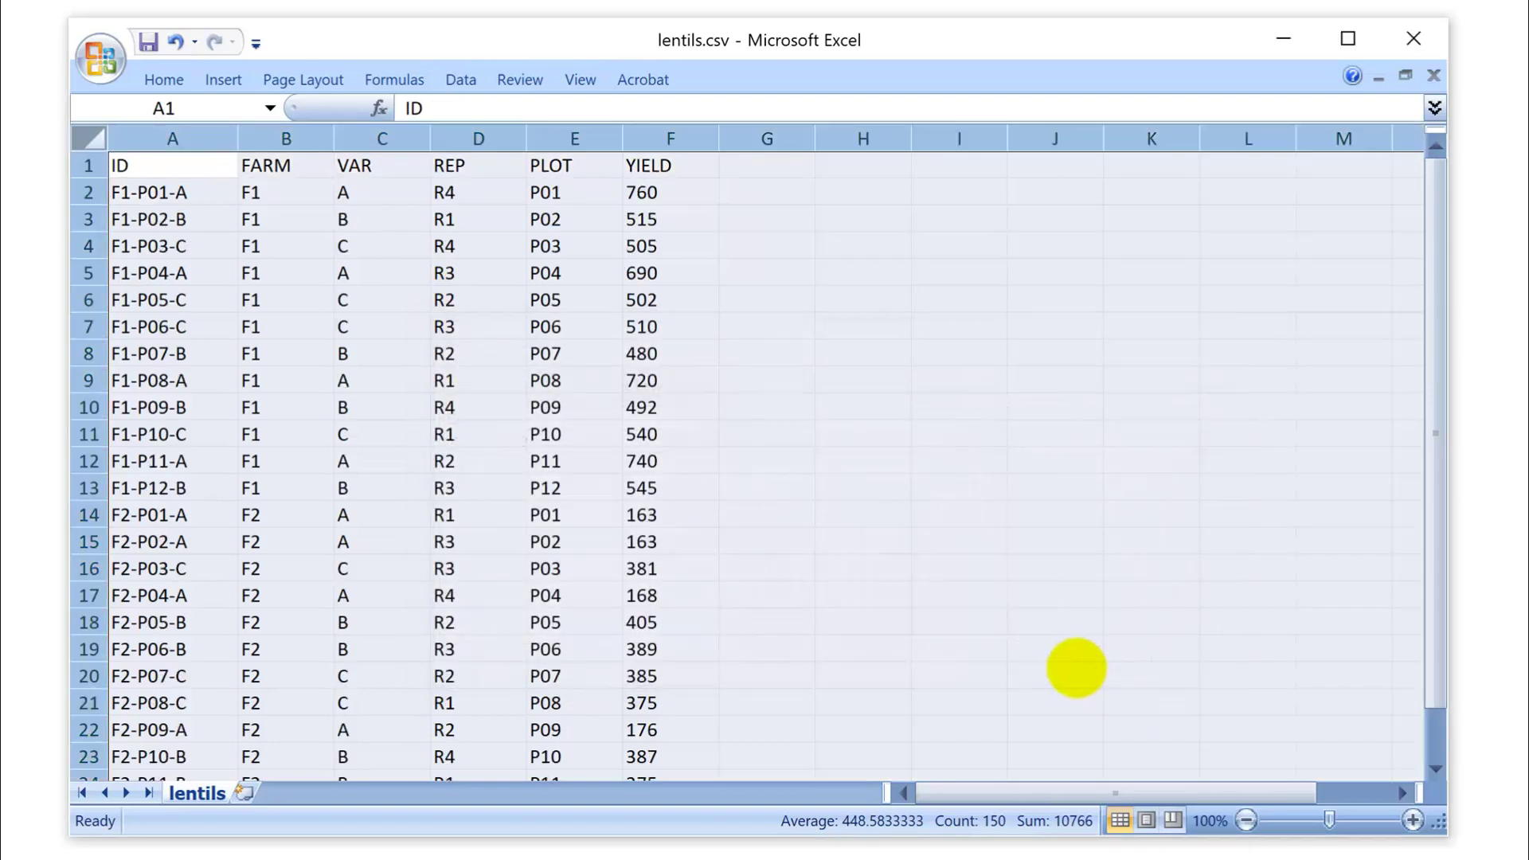
pyautogui.click(726, 408)
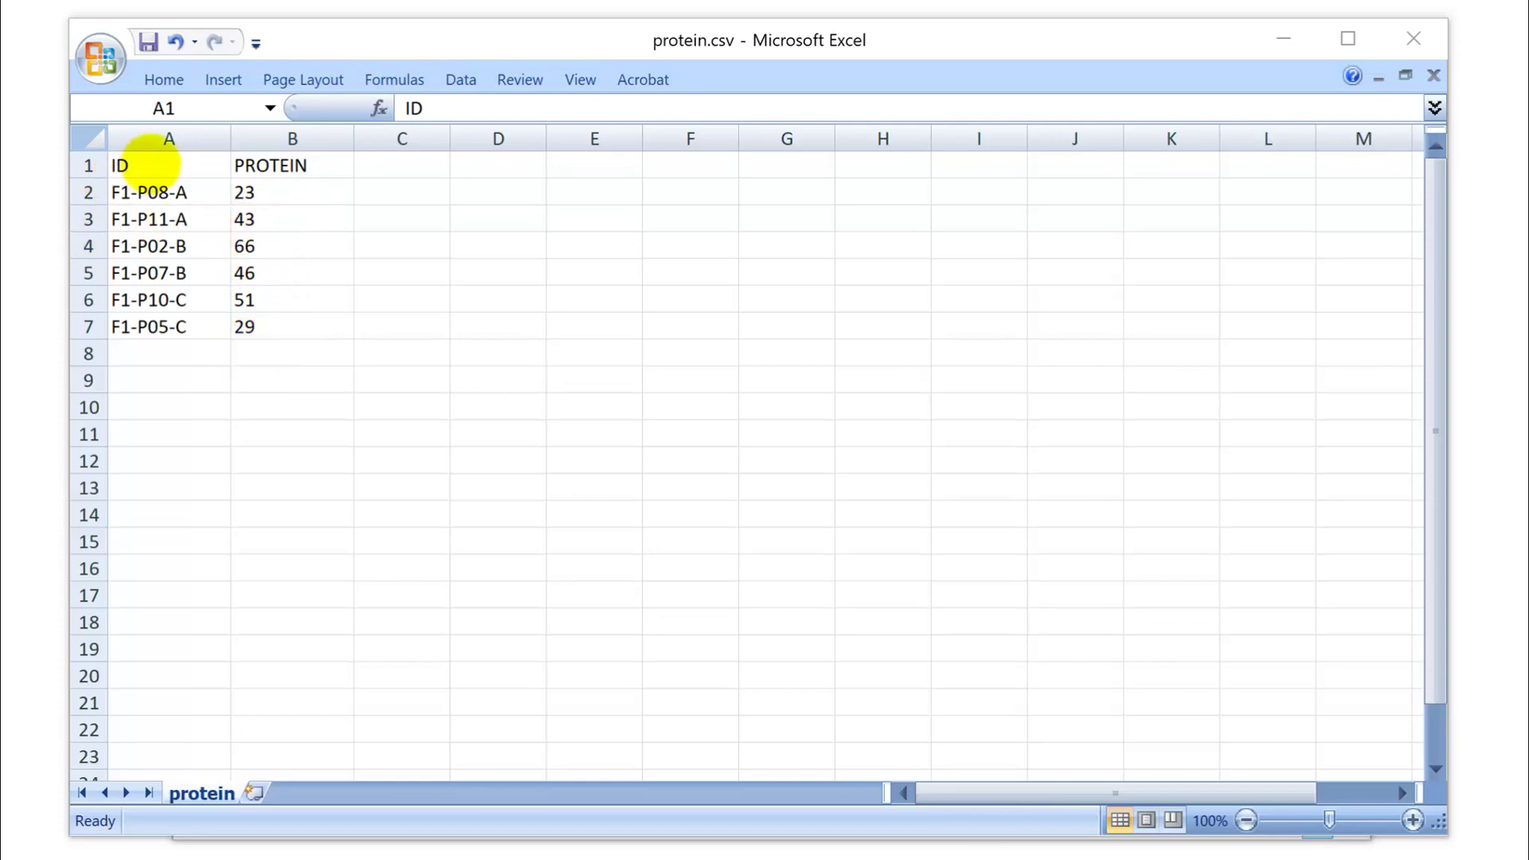
# - Inspect the linking columns of the related tables: ID in protein.csv and FARM with its entries in location.csv
pyautogui.click(153, 165)
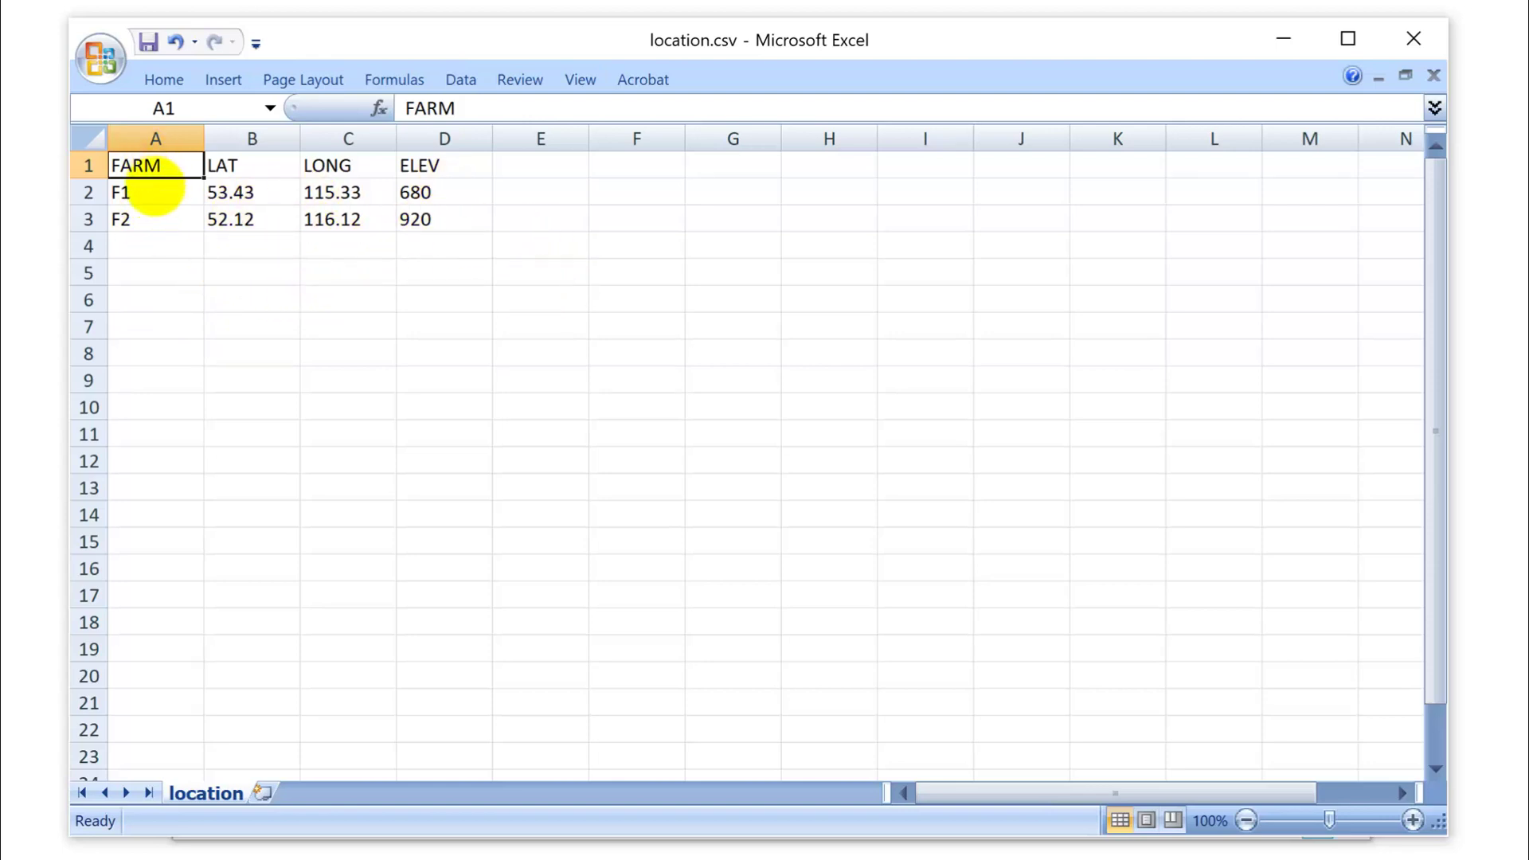
pyautogui.moveTo(156, 167); pyautogui.dragTo(156, 214)
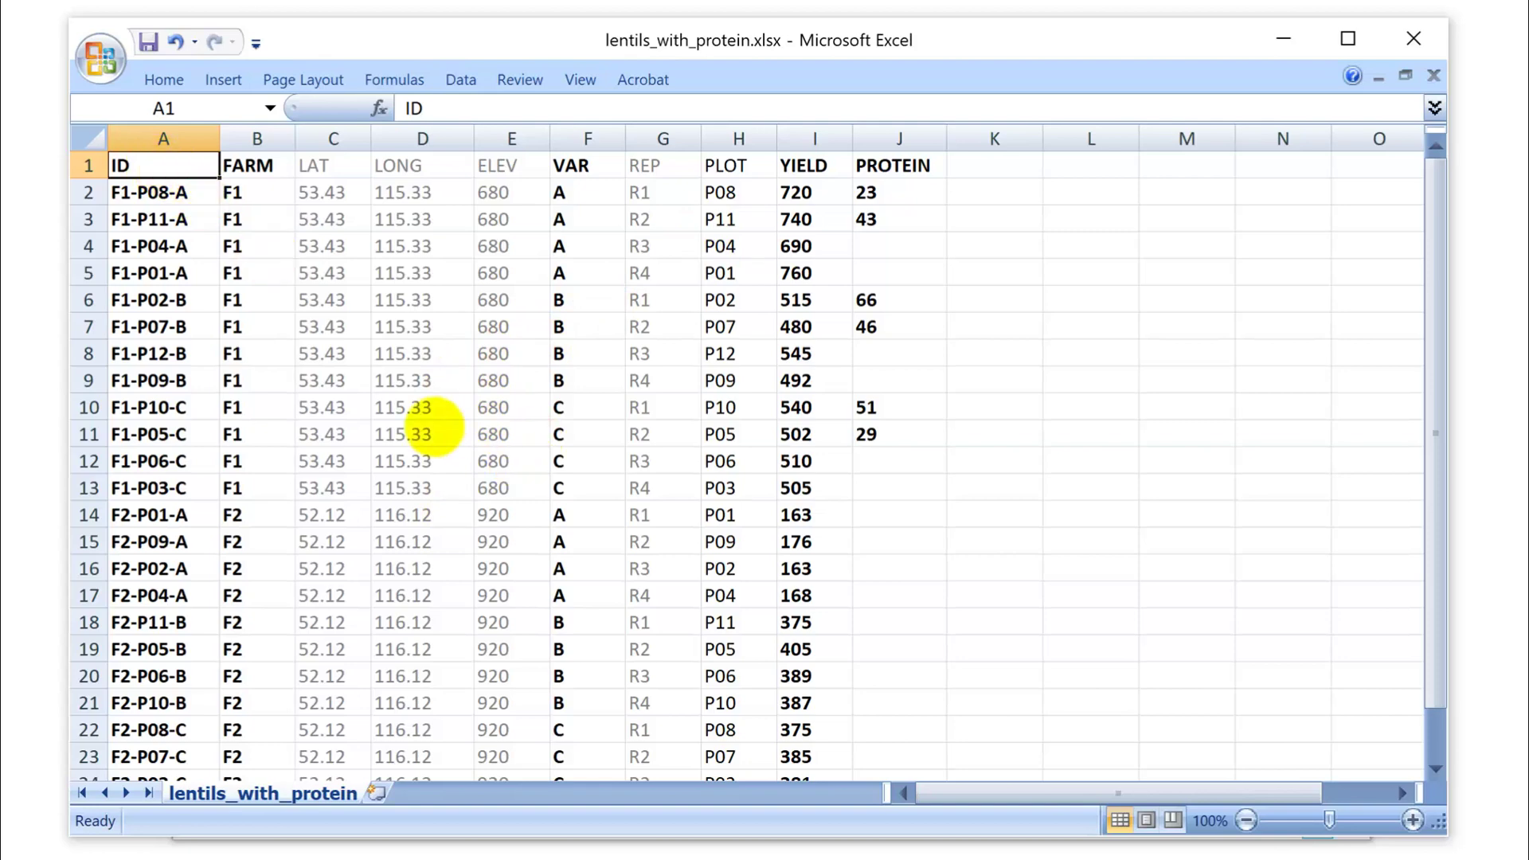
# - Examine the merged table in lentils_with_protein.xlsx, checking the LAT, LONG and ELEV values across both farms down to the last record
pyautogui.moveTo(330, 195); pyautogui.dragTo(482, 514)
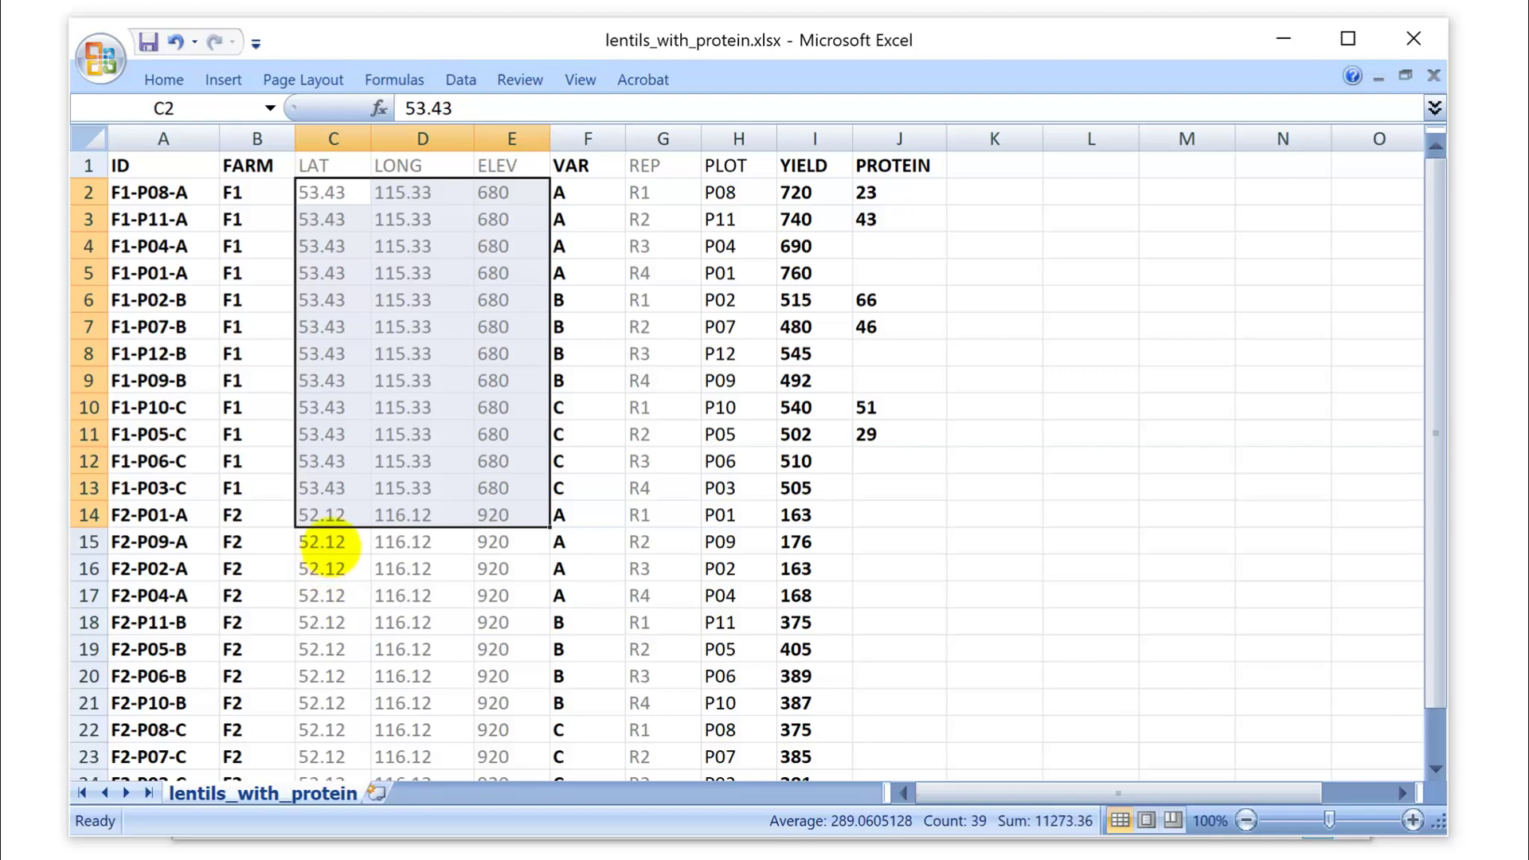
pyautogui.click(329, 543)
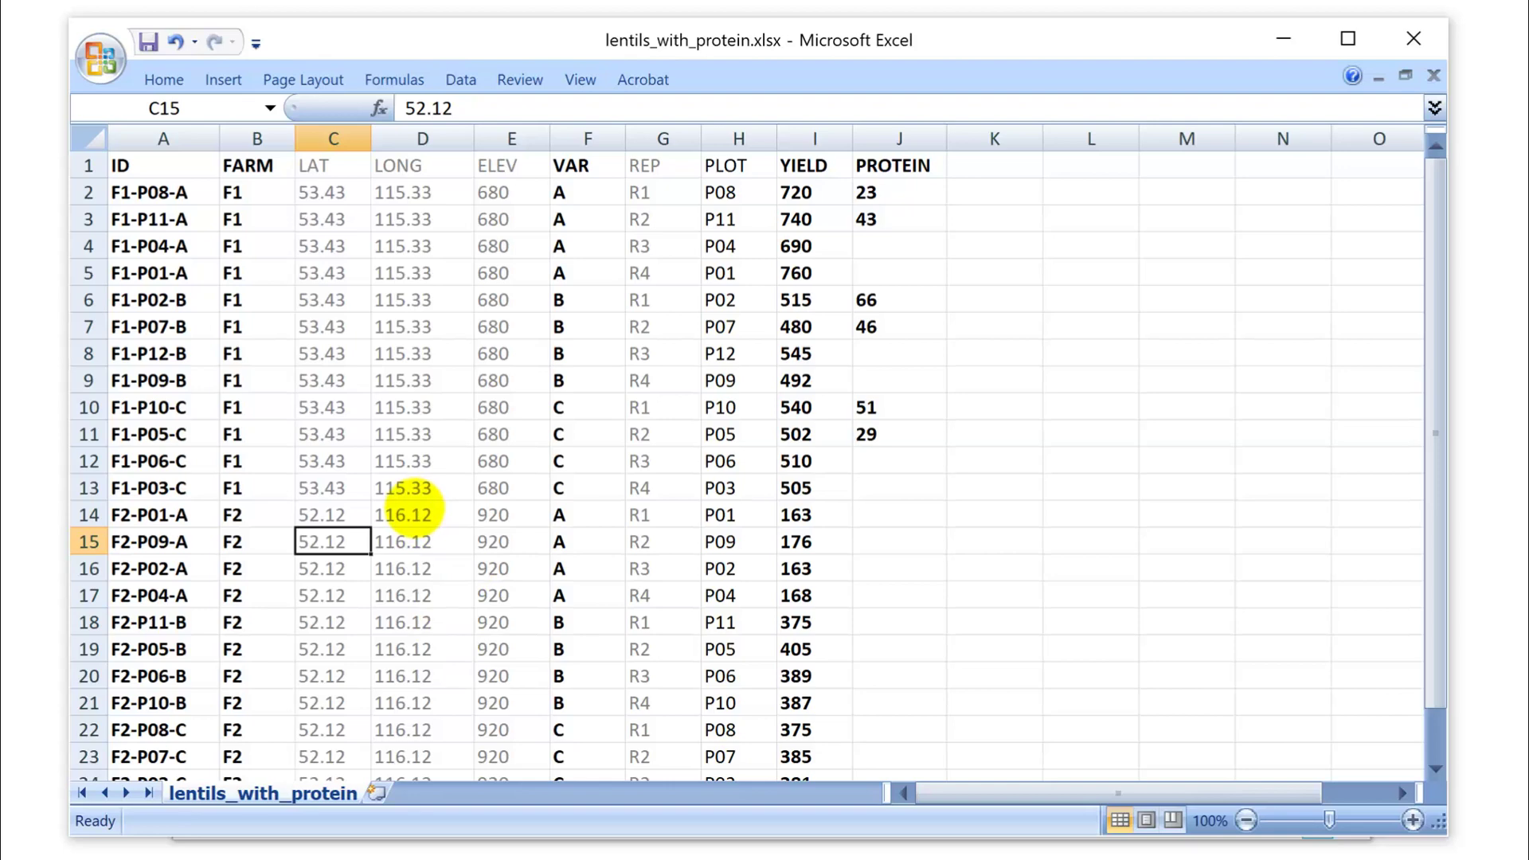
pyautogui.scroll(-4, 408, 508)
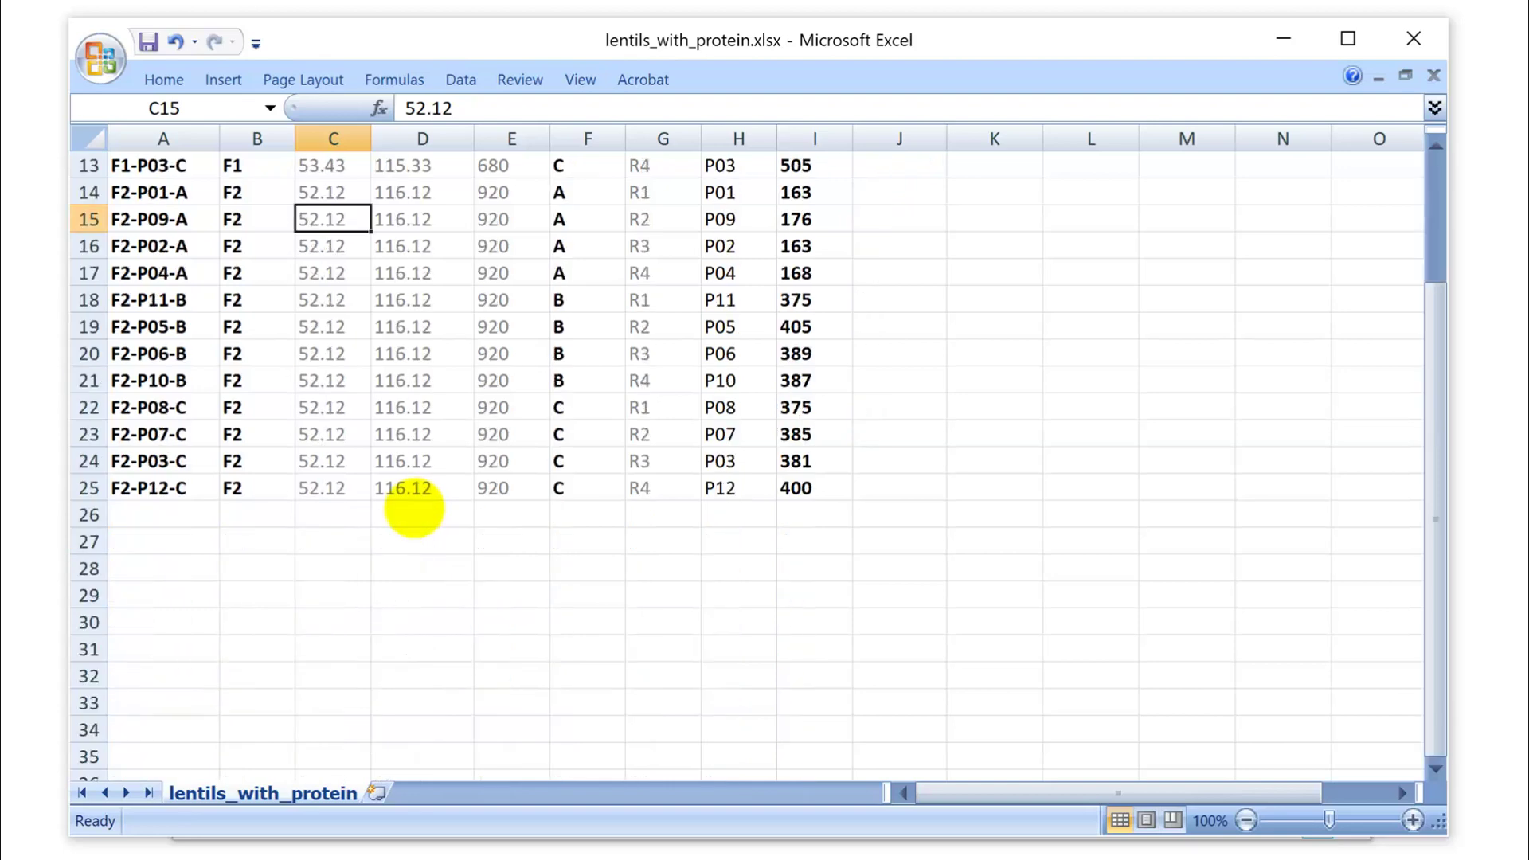
pyautogui.scroll(2, 408, 508)
pyautogui.scroll(-4, 409, 508)
pyautogui.scroll(4, 409, 509)
pyautogui.scroll(2, 408, 508)
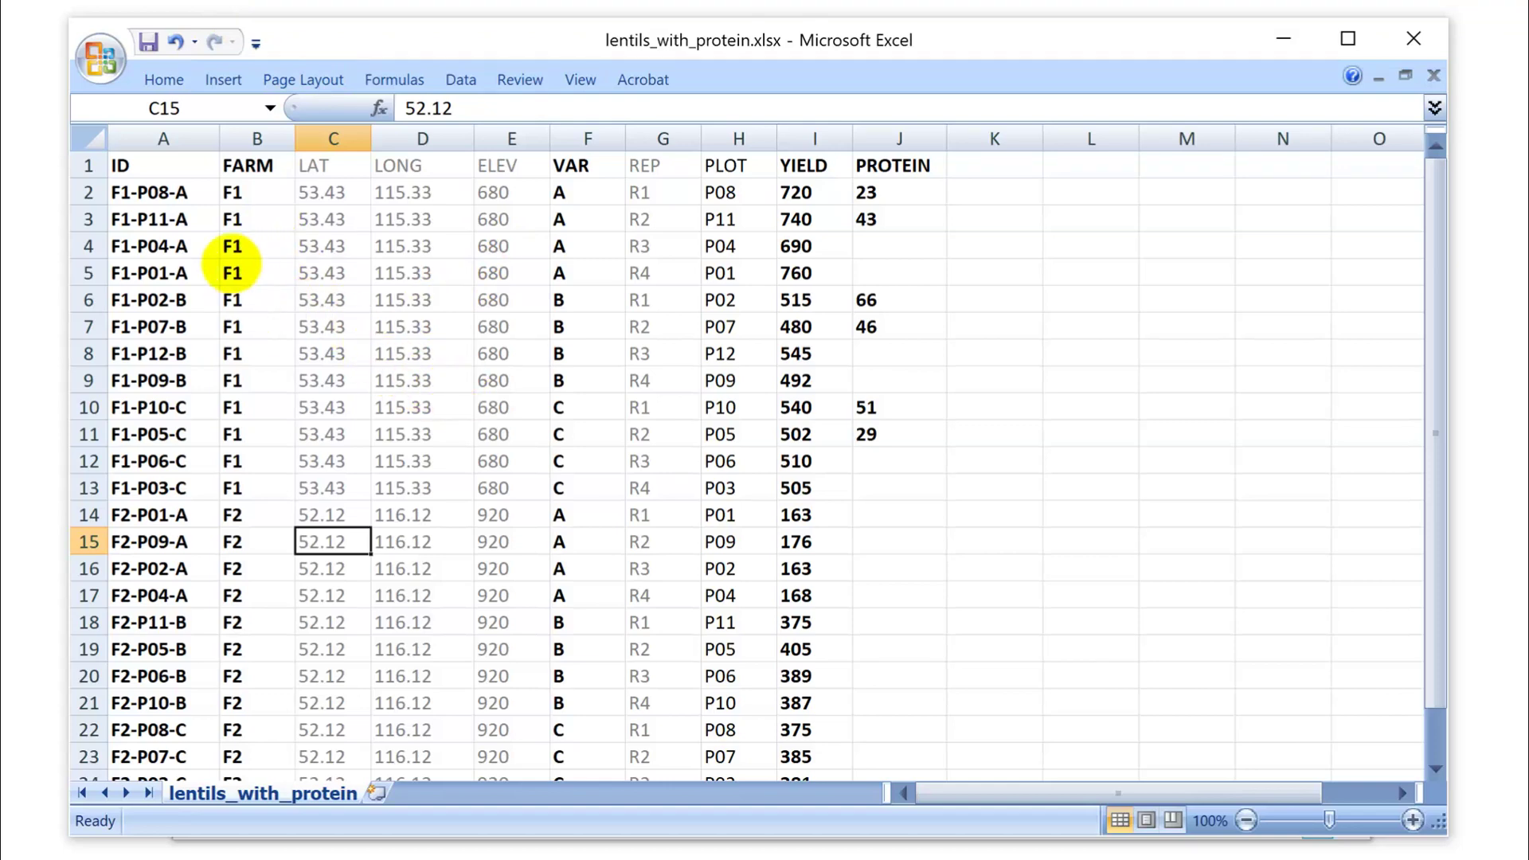
pyautogui.click(156, 163)
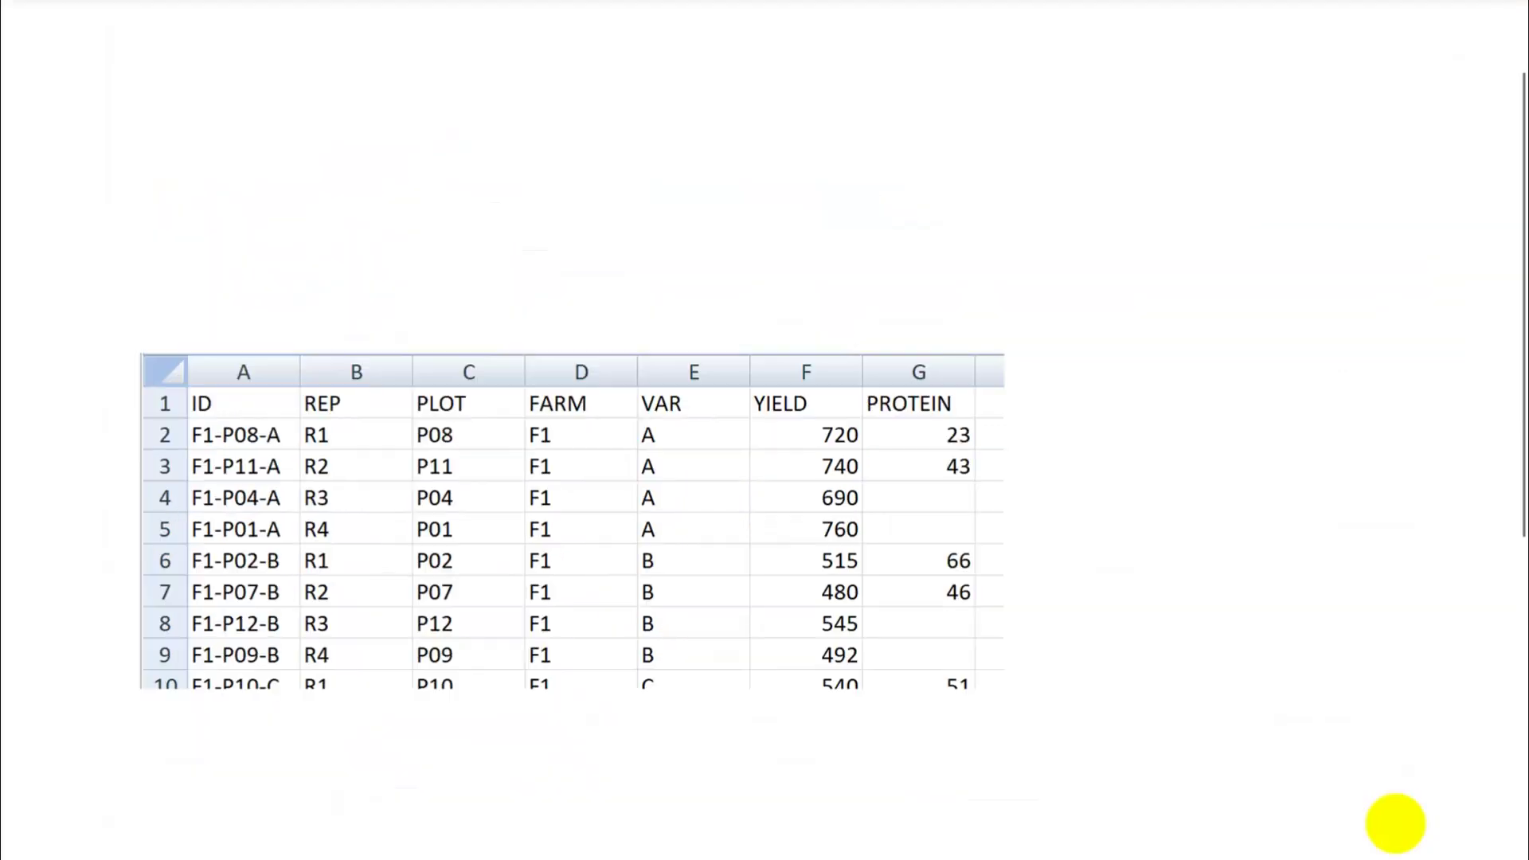